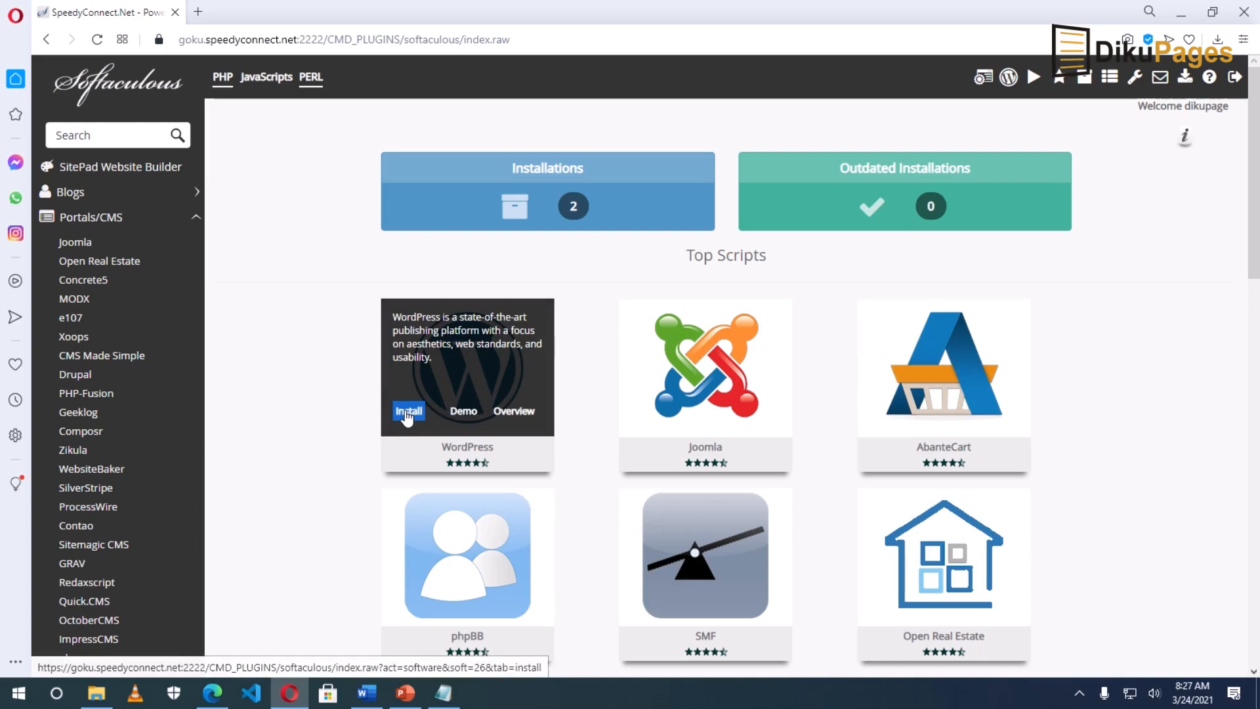
Step: Open the WordPress script page from the Blogs category
left_click(112, 196)
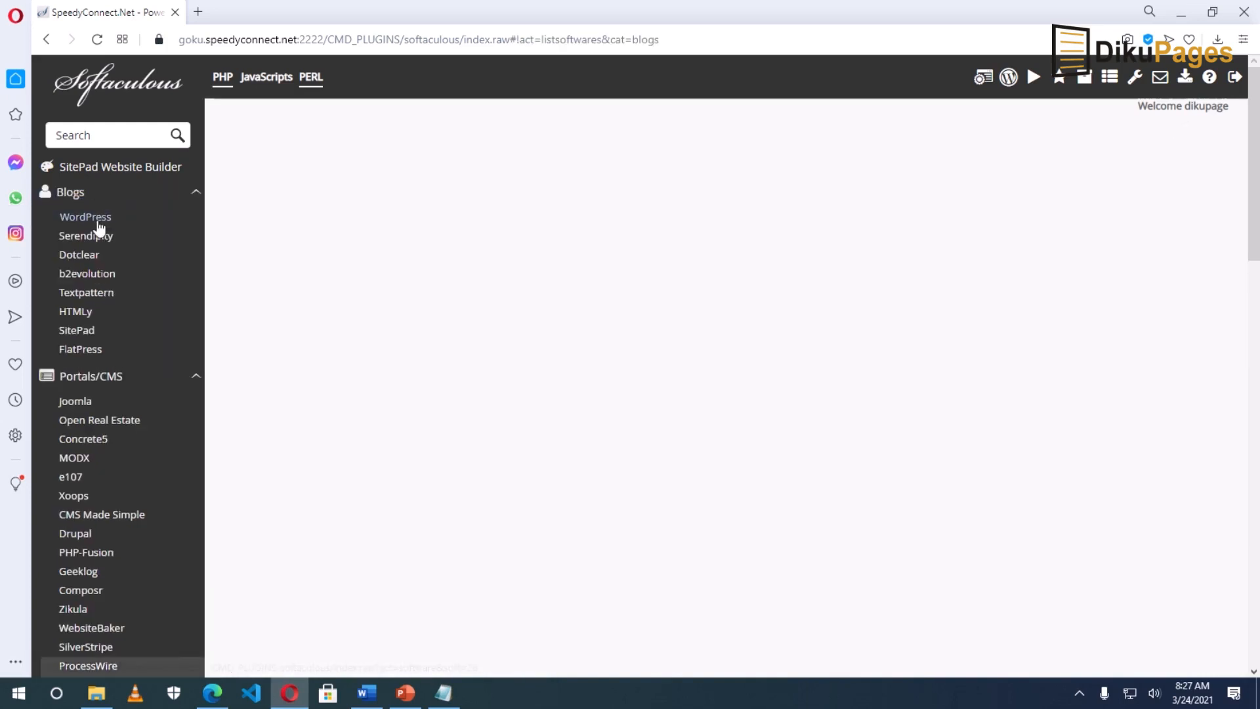
left_click(97, 221)
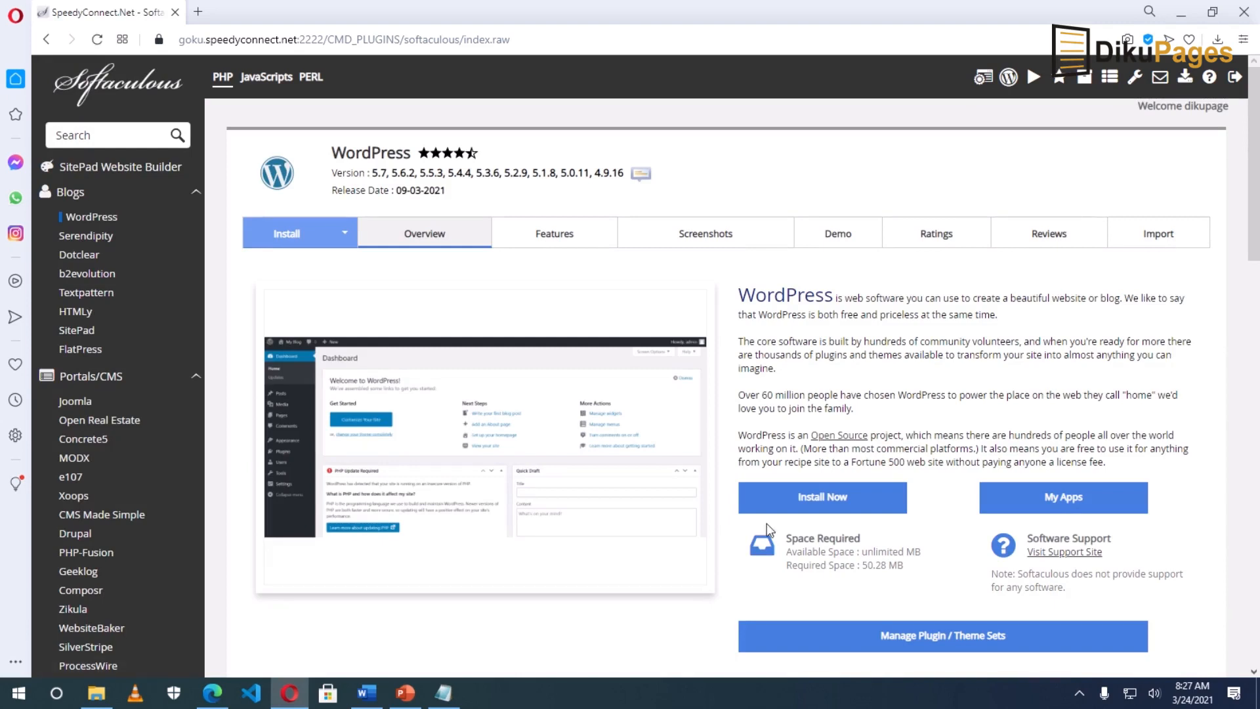
Step: Start a new WordPress installation with Install Now
left_click(813, 499)
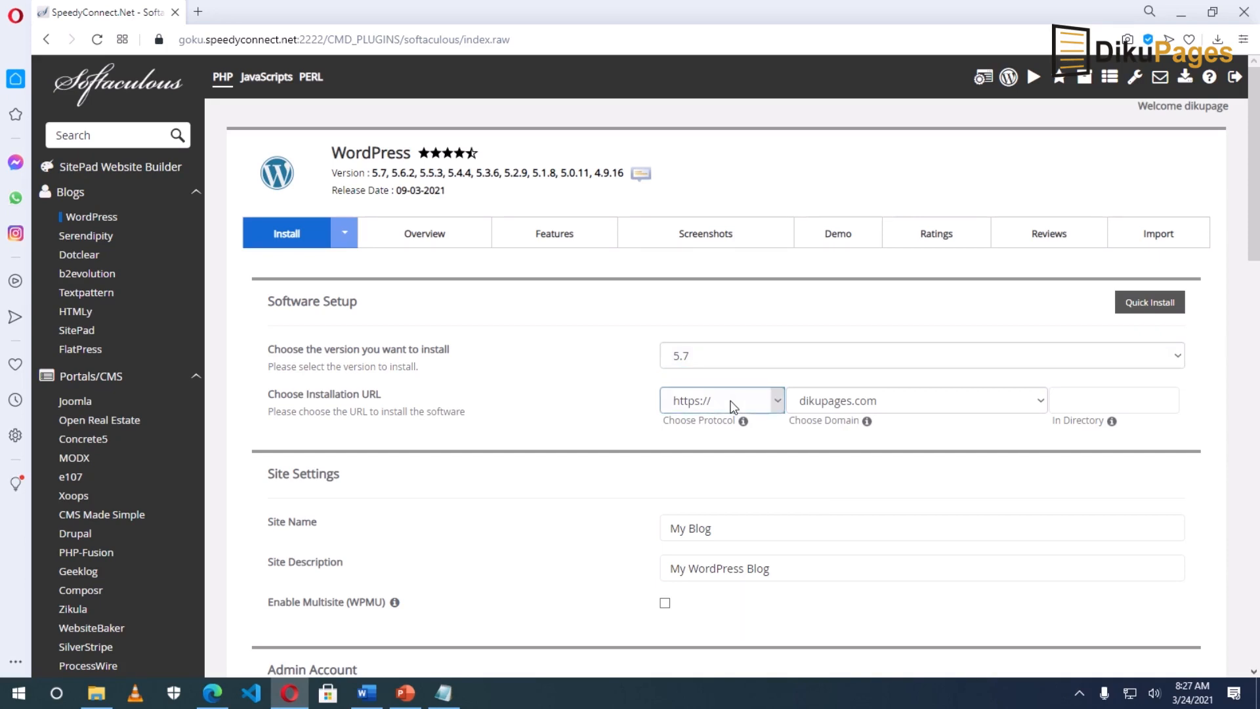
Step: Choose tech.dikupages.com as the installation domain
left_click(837, 405)
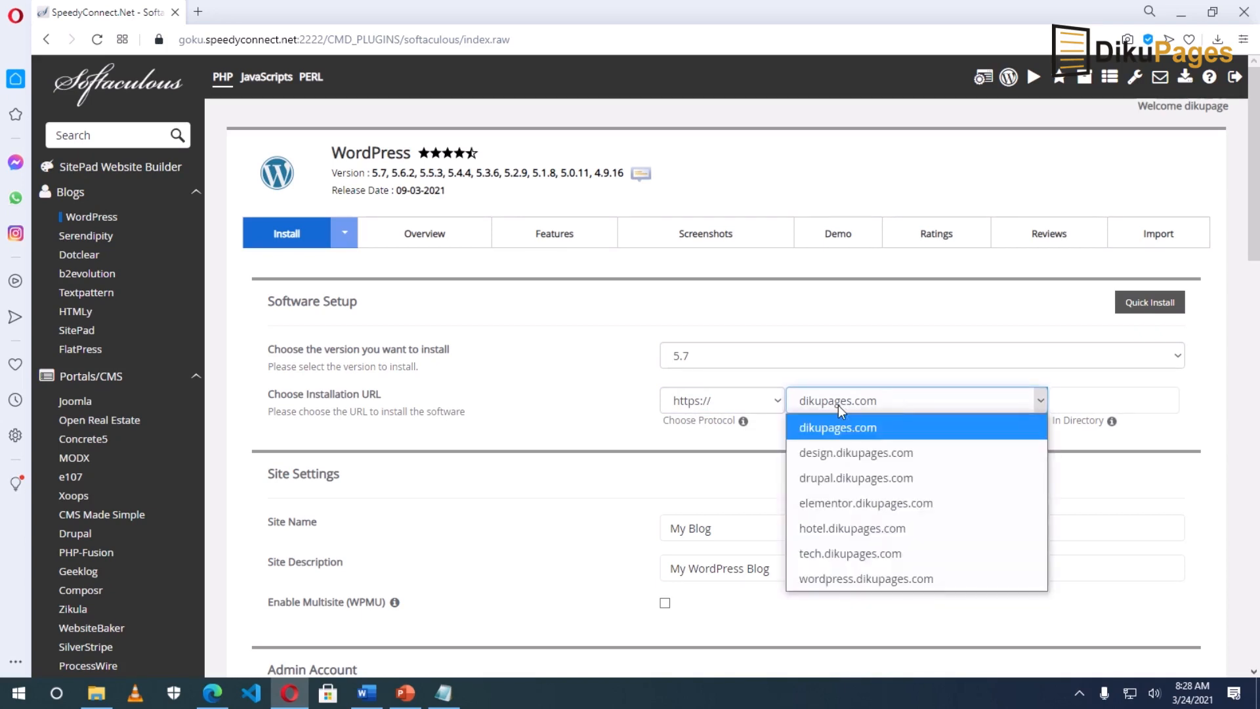
left_click(872, 554)
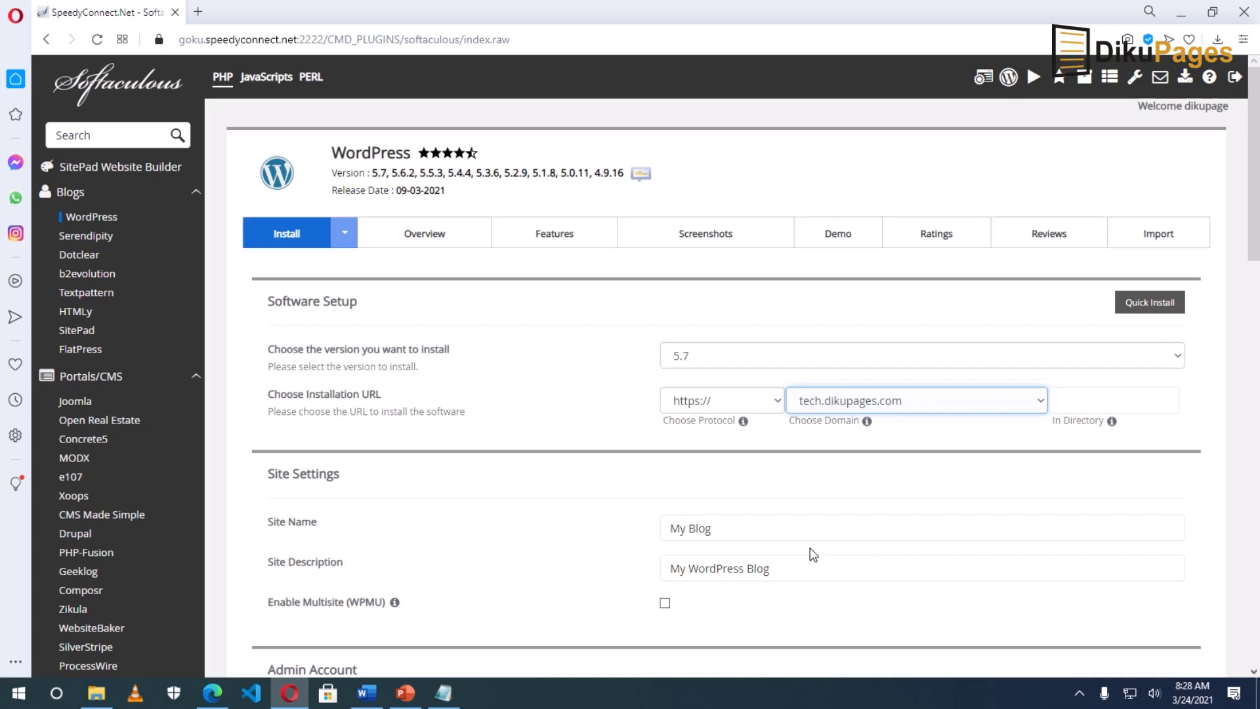
scroll(788, 554, "down", 1)
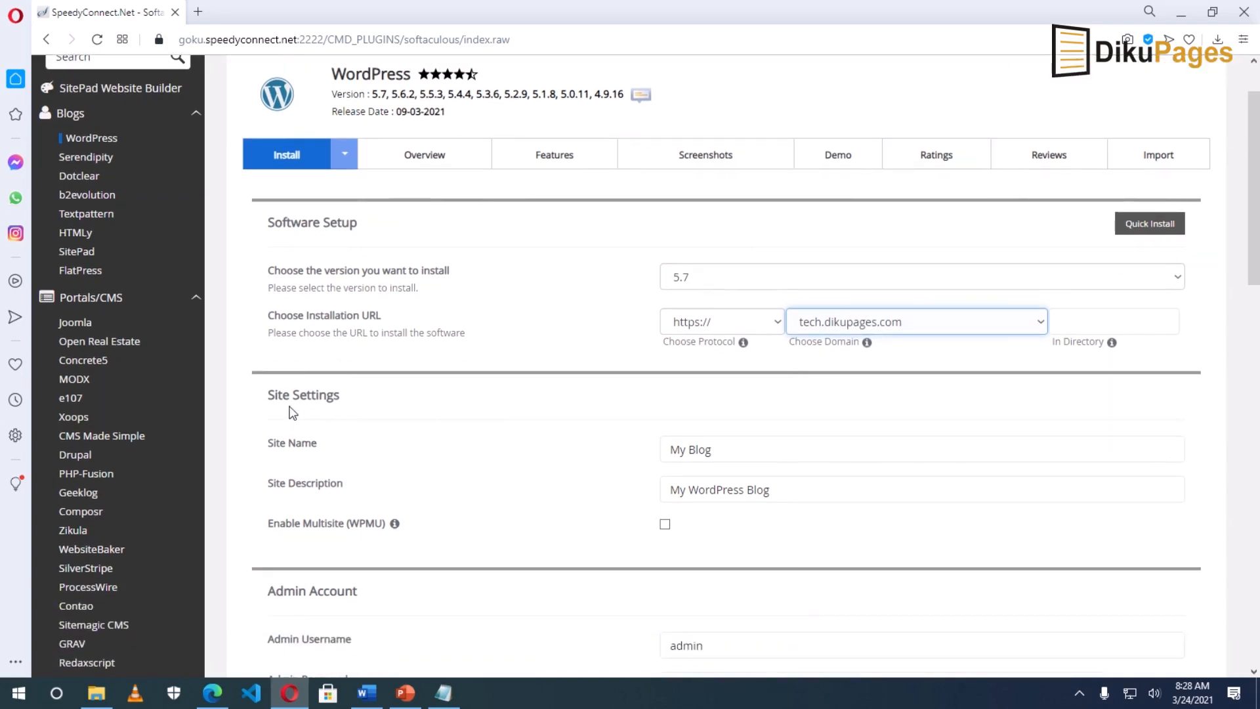
Step: Replace the site name 'My Blog' with 'Dikupages Tech'
left_click(294, 449)
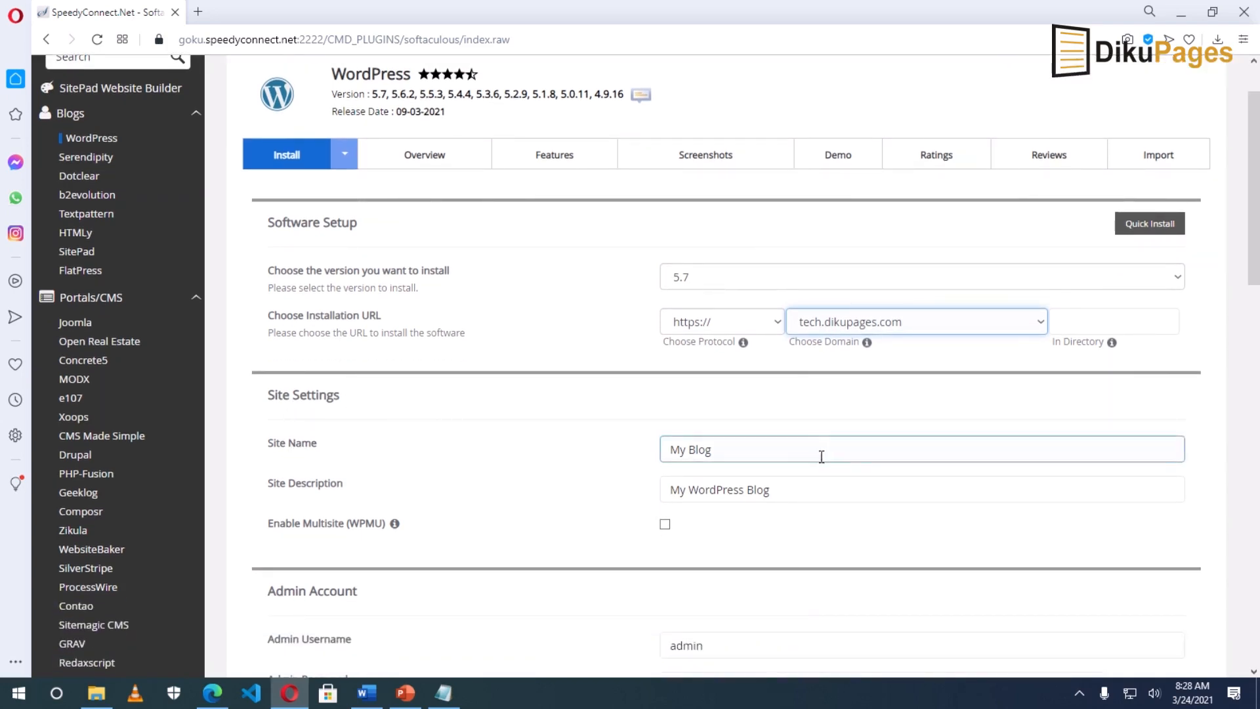
left_click(756, 448)
left_click_drag(755, 467, 663, 468)
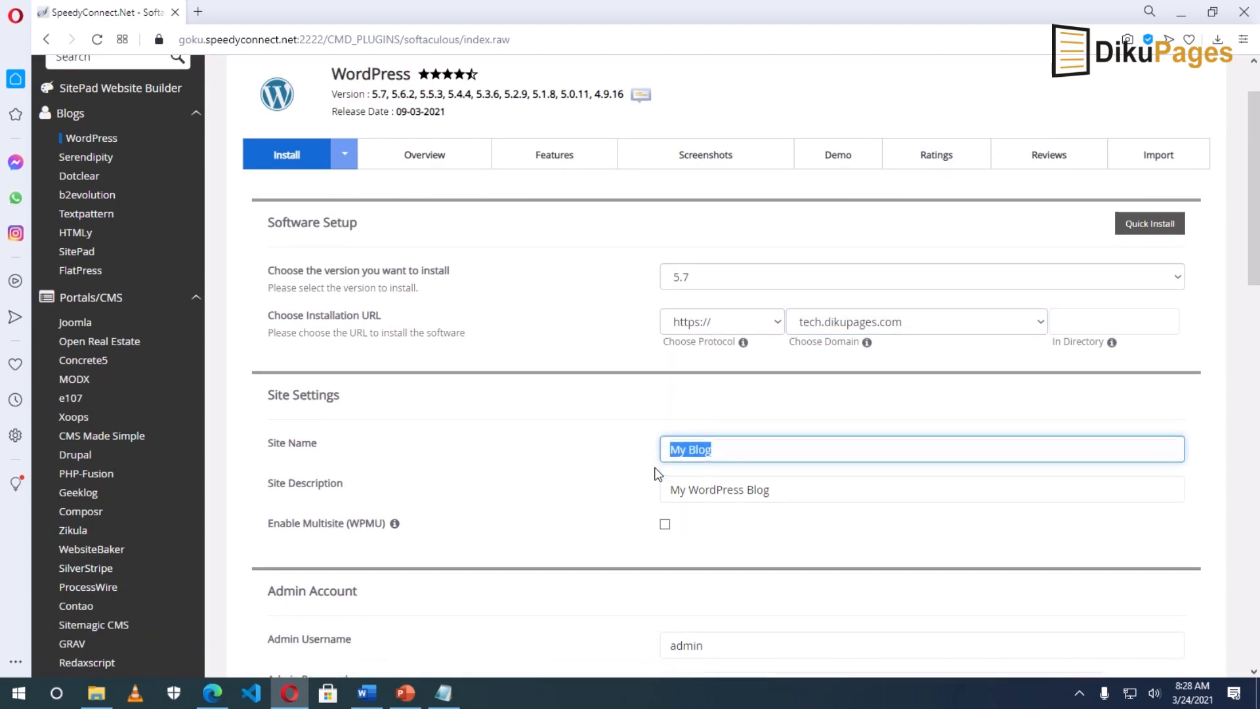
type("Dikup")
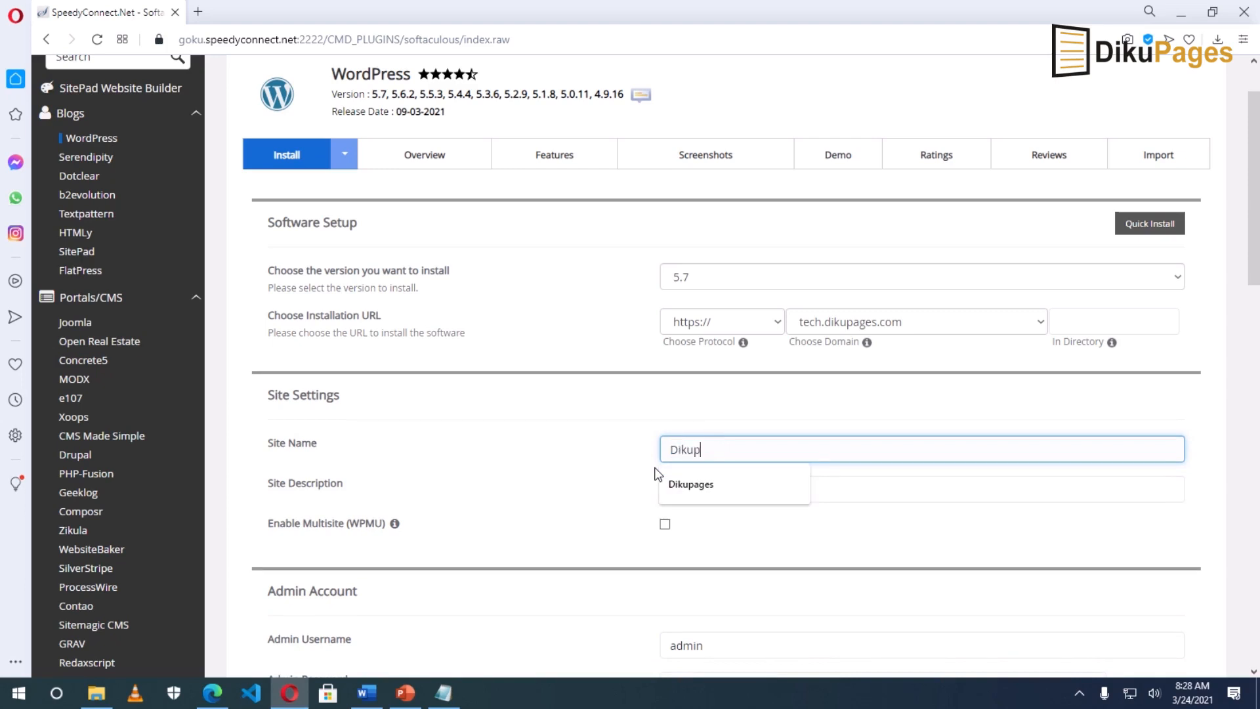
type("ages Tech")
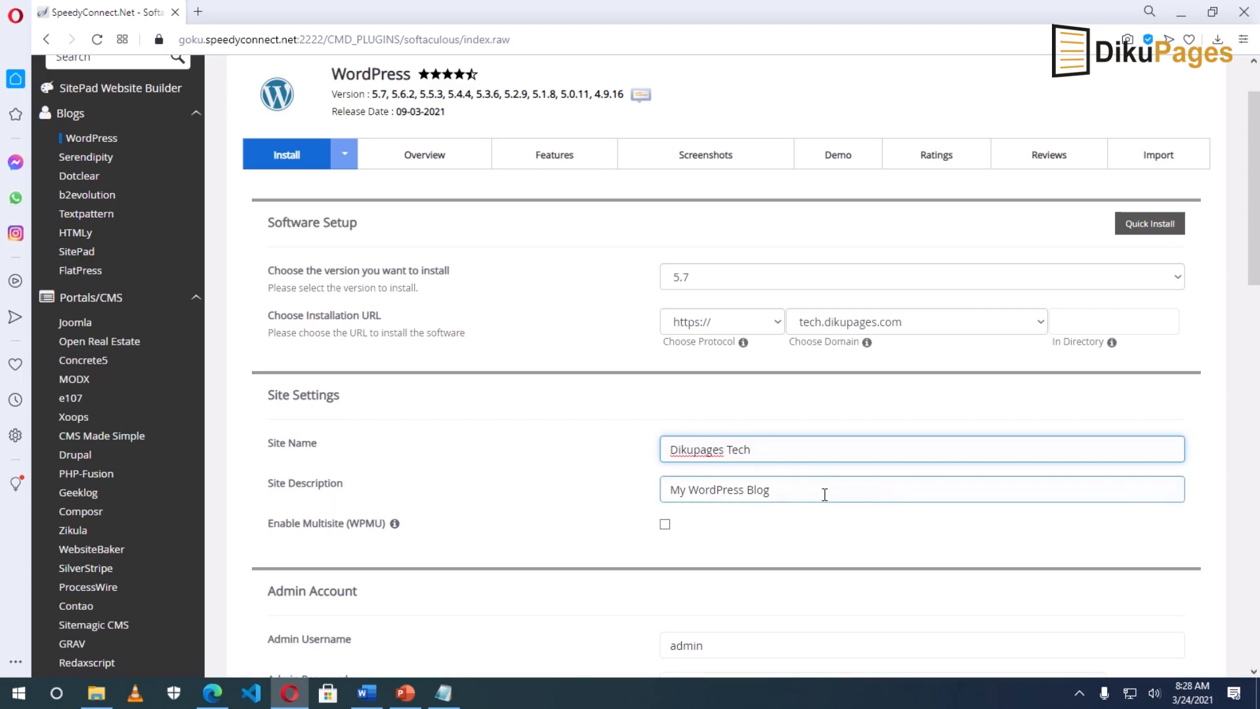
left_click_drag(824, 490, 634, 498)
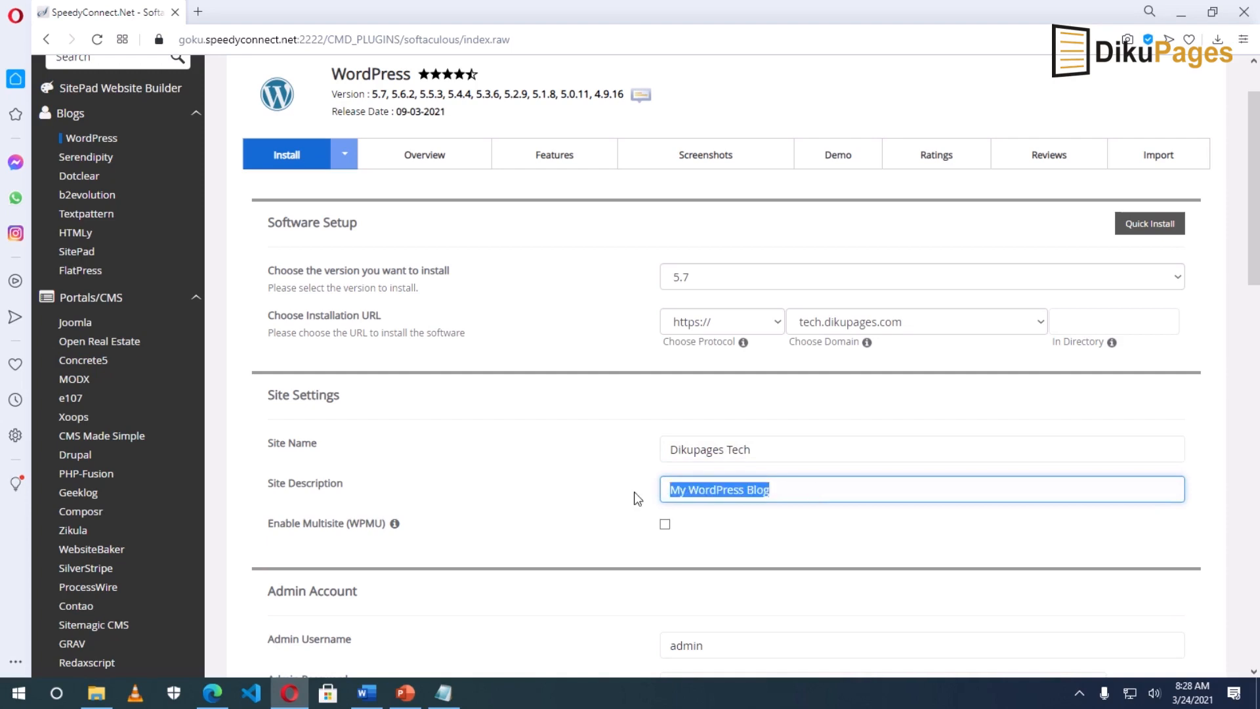
scroll(634, 491, "down", 1)
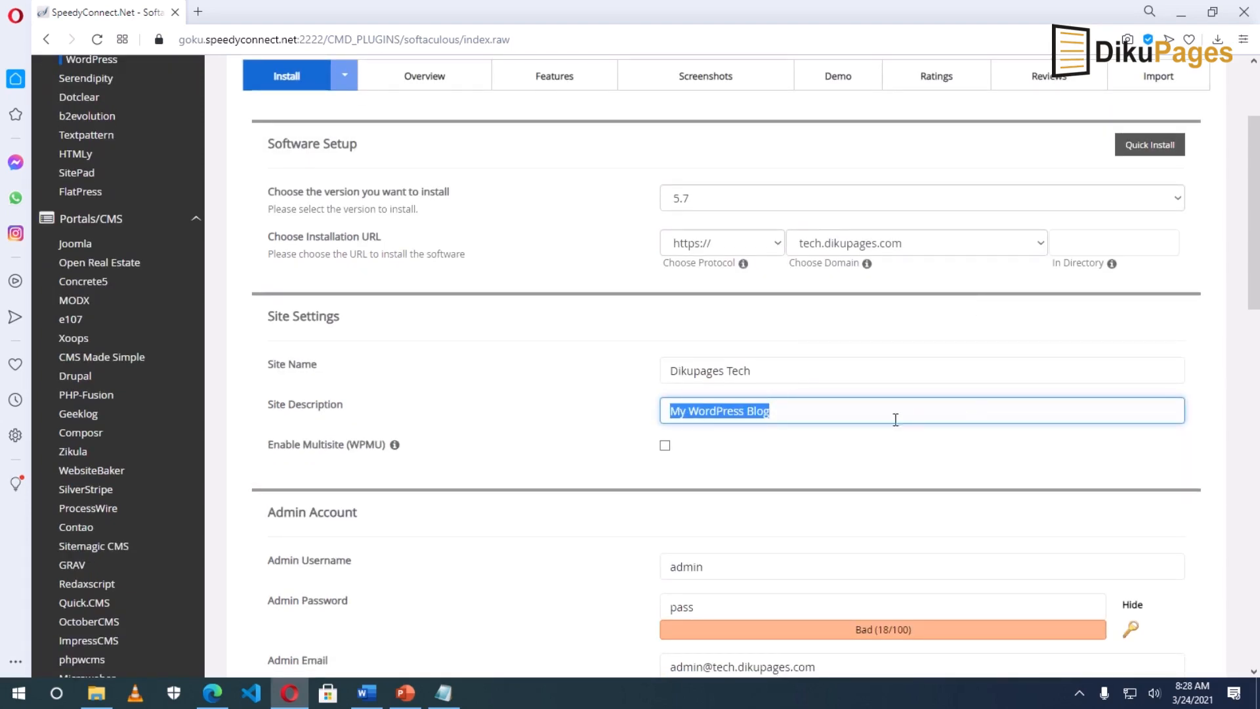
Step: Set a custom admin username and a new admin password
scroll(874, 447, "down", 2)
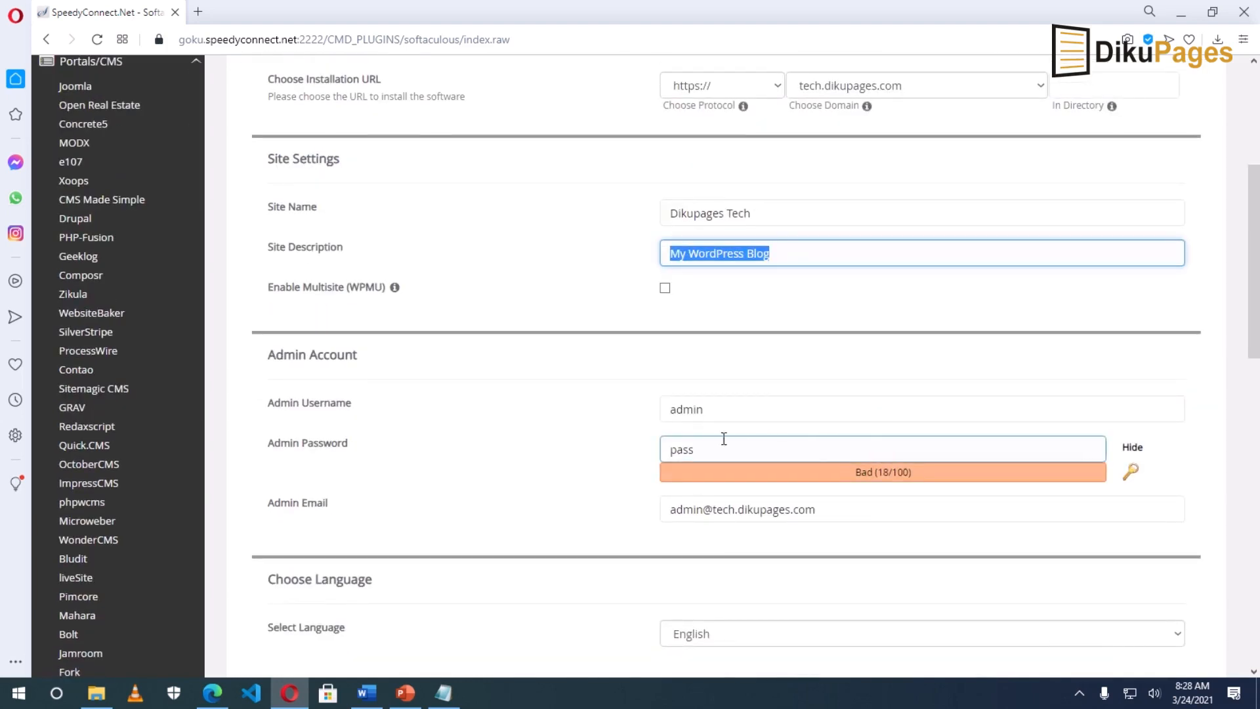
double_click(746, 407)
type("S")
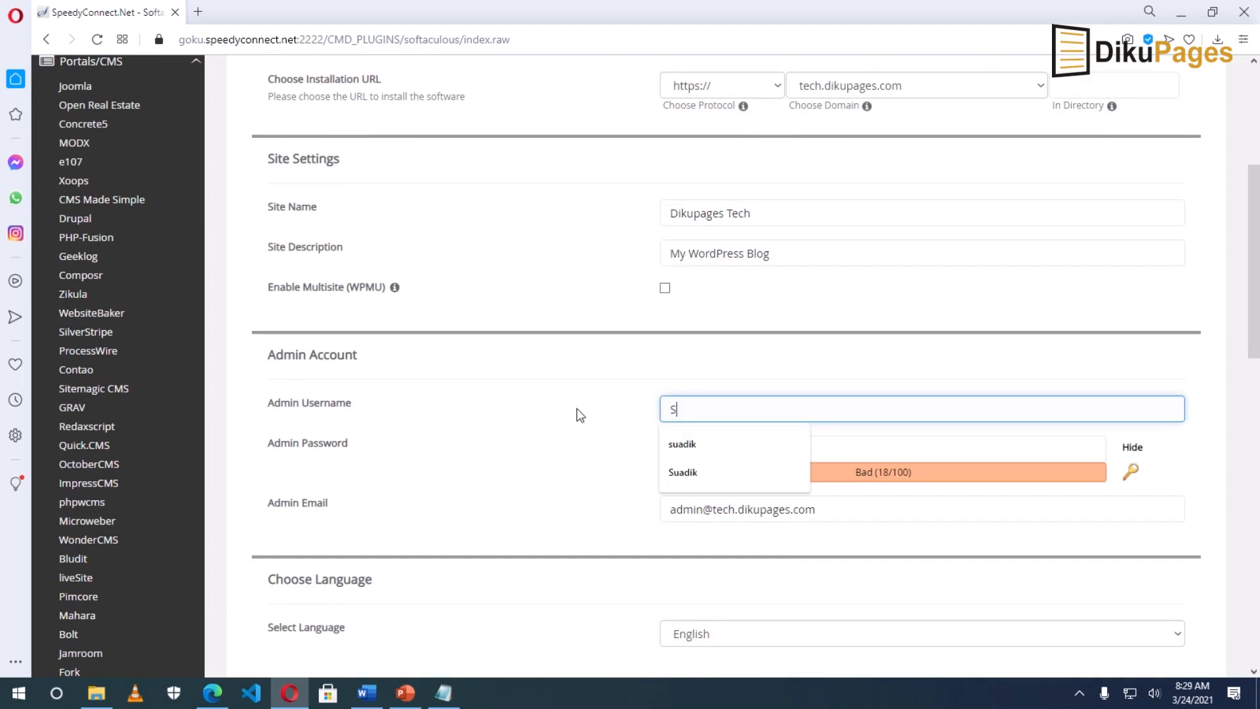
type("uadik")
left_click(897, 441)
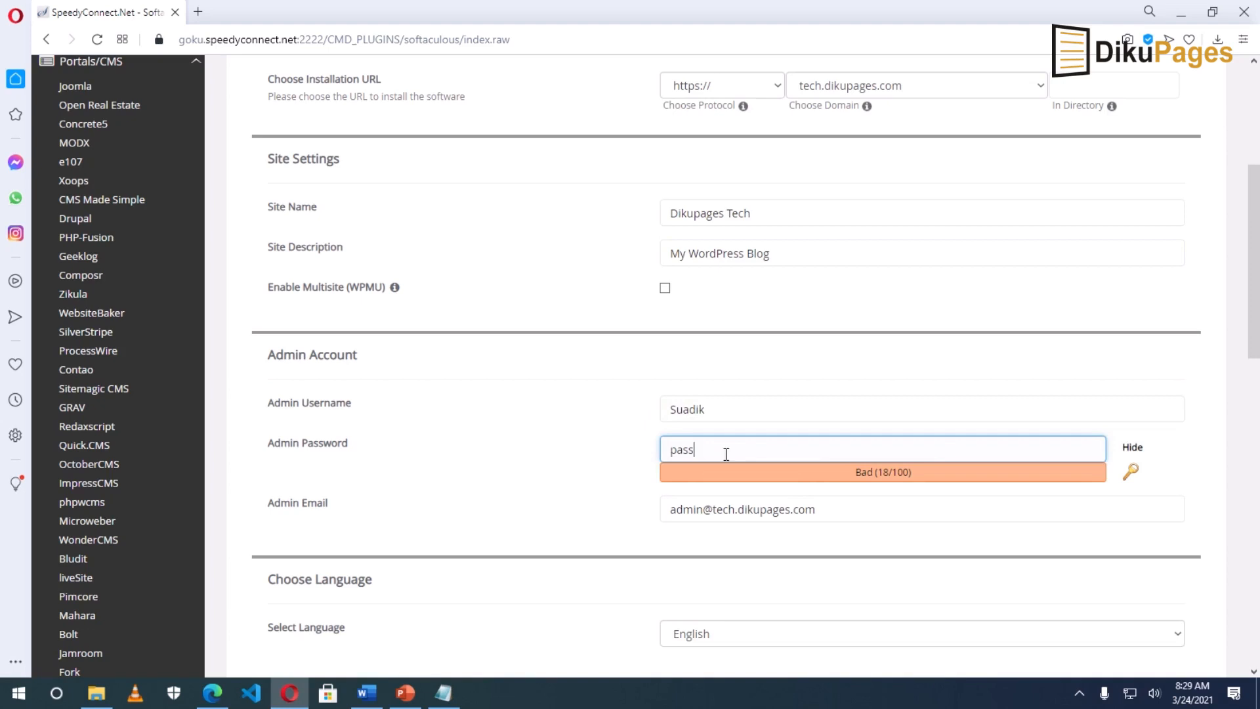
left_click(1132, 447)
left_click_drag(710, 450, 619, 456)
type("123")
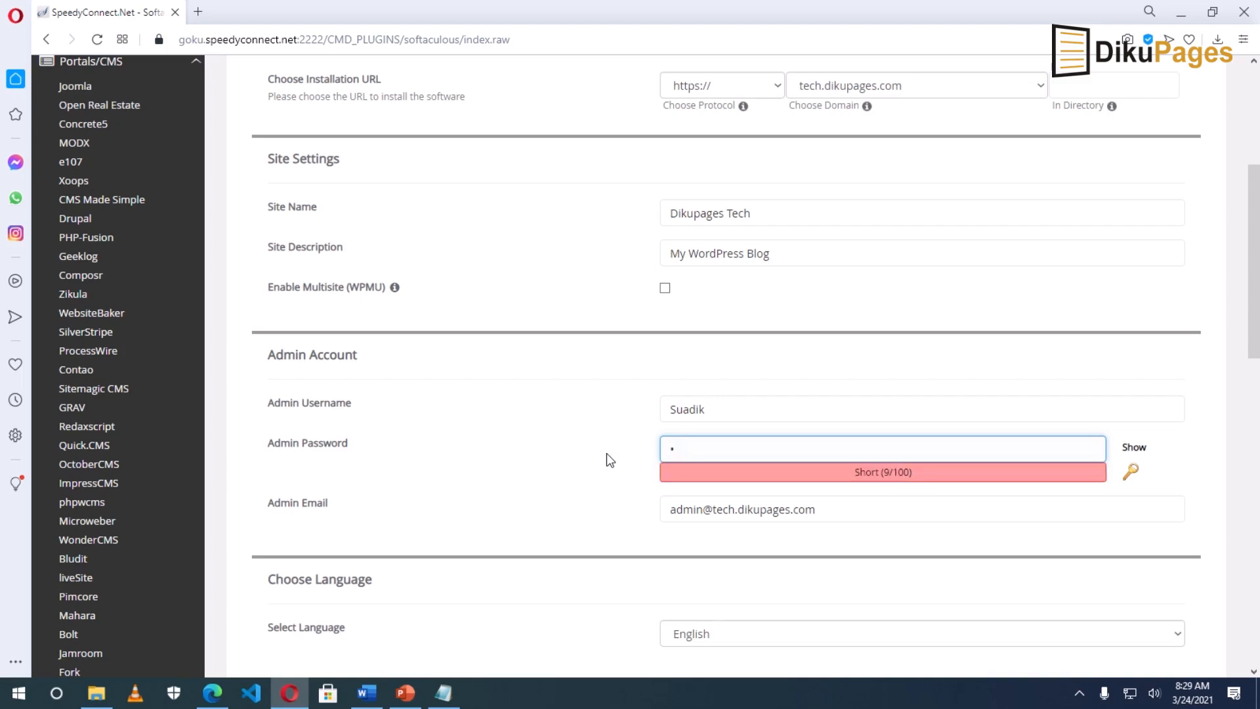
type("45678")
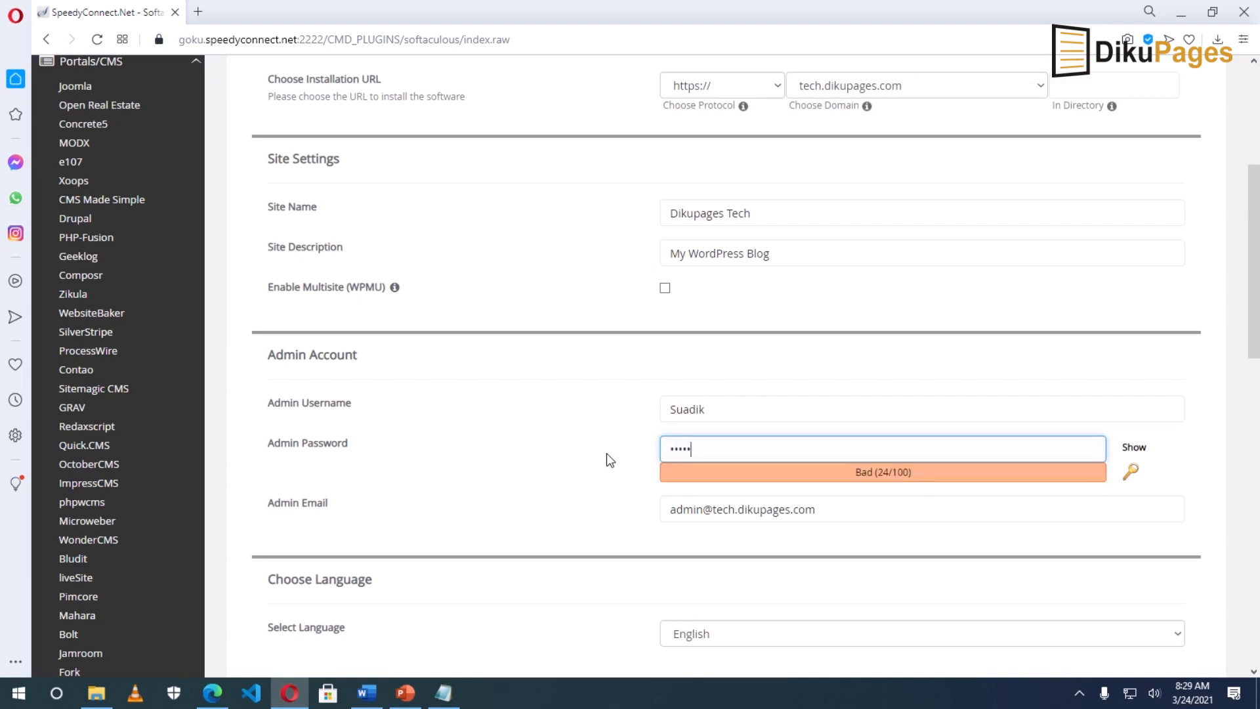
type("90")
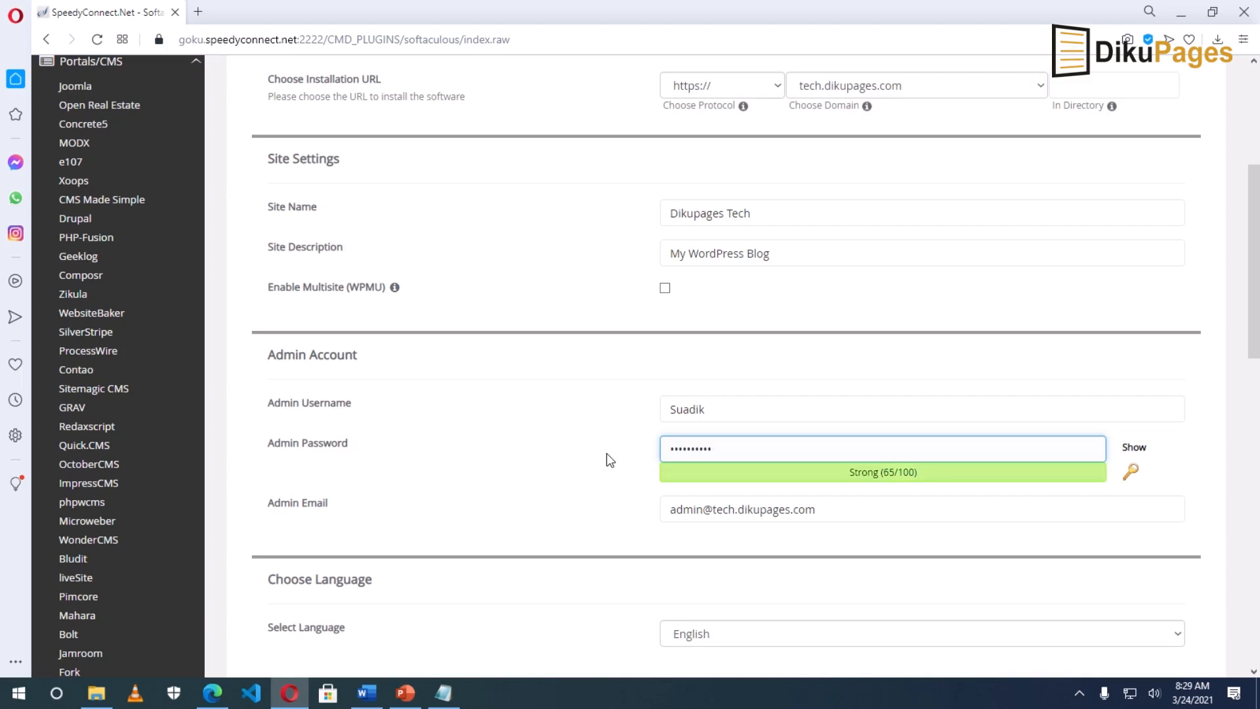
Step: Replace the default admin e-mail with the owner's suggested personal address
left_click(830, 515)
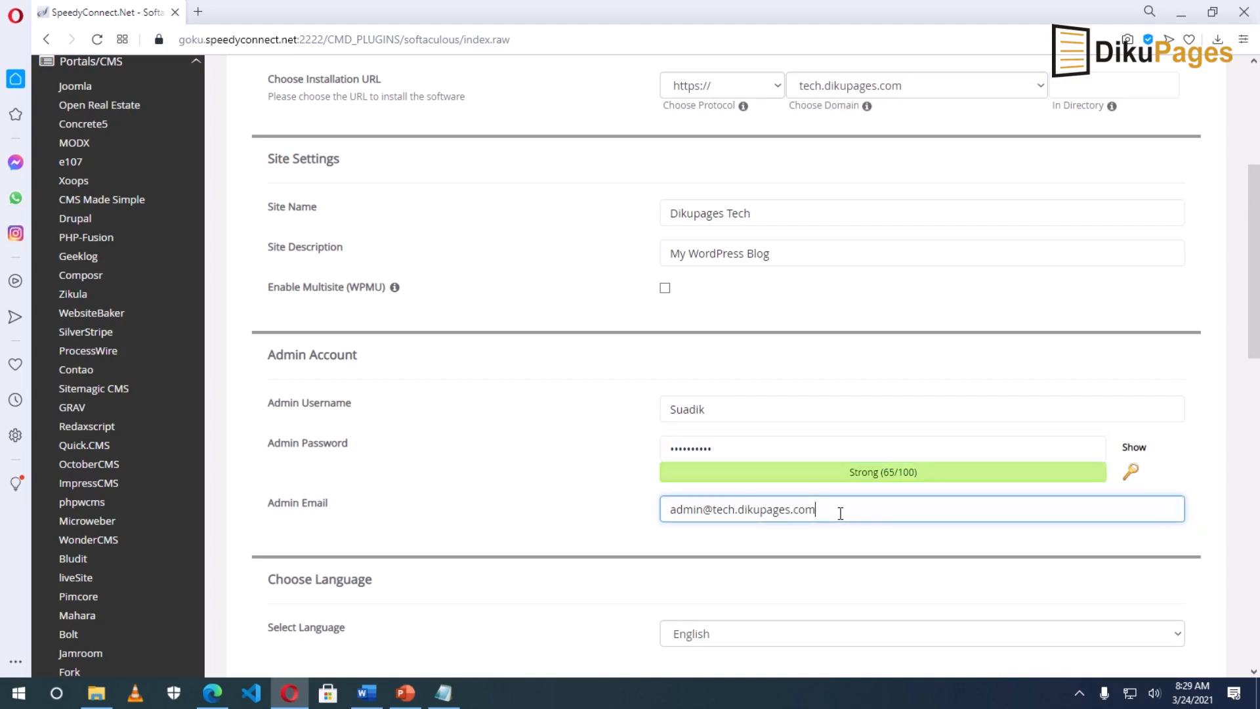
left_click_drag(844, 513, 652, 518)
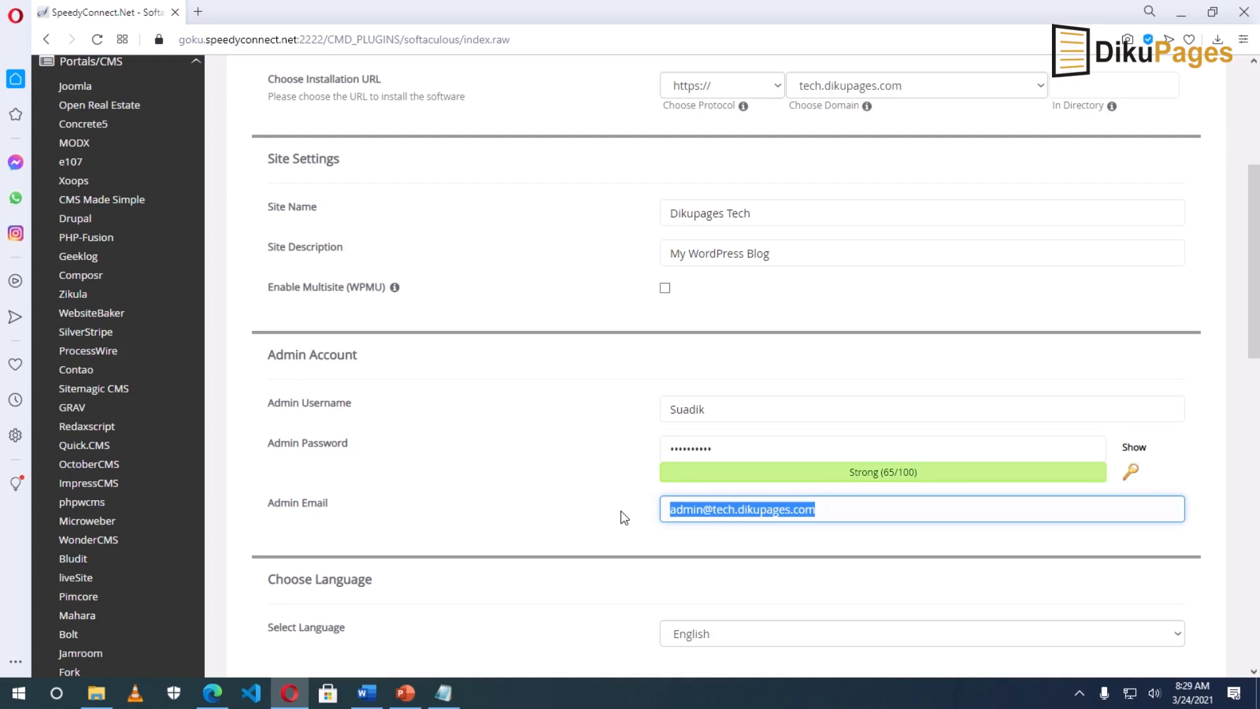
type("su")
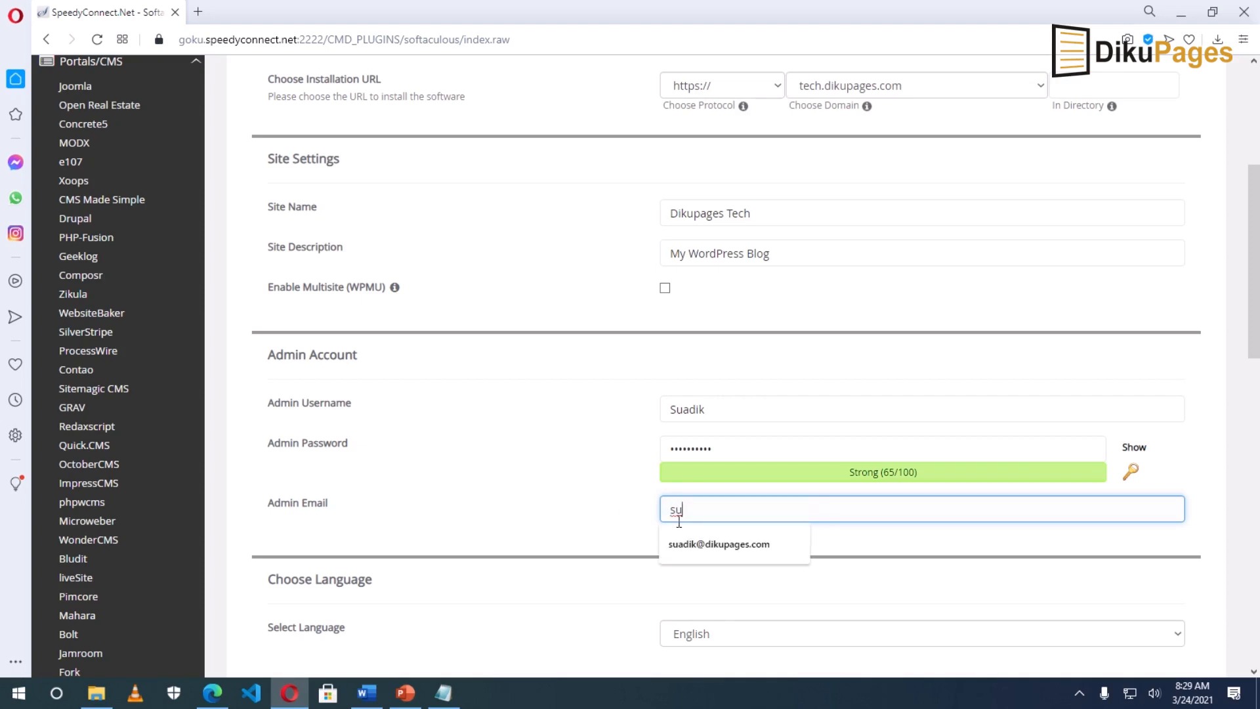
left_click(695, 543)
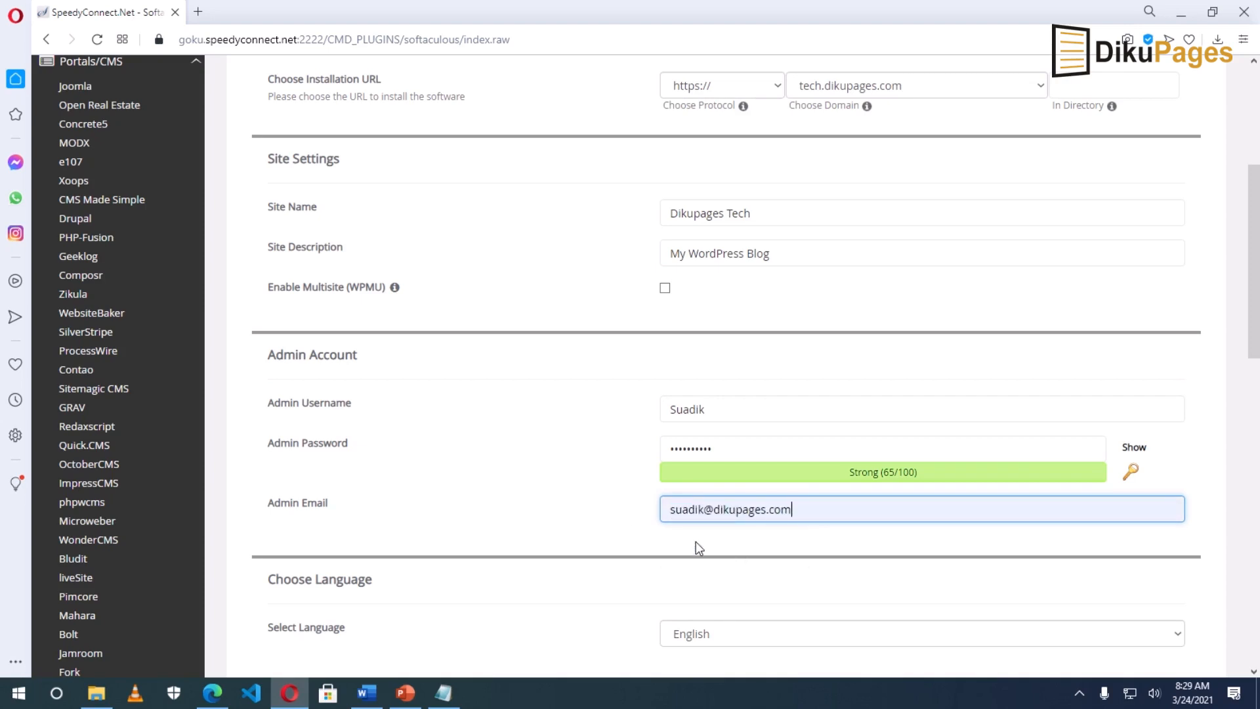
scroll(695, 543, "down", 3)
scroll(698, 548, "down", 2)
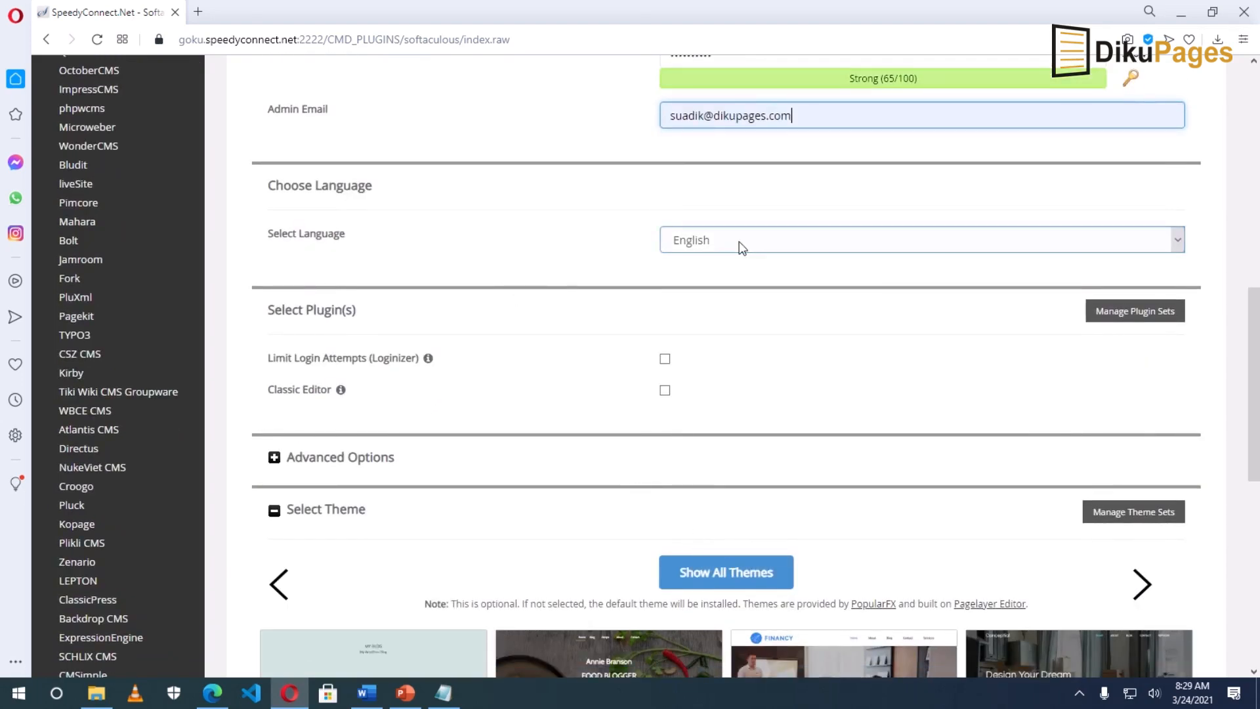
Step: Keep English as the site language and install WordPress
left_click(715, 246)
left_click(715, 245)
scroll(719, 249, "down", 3)
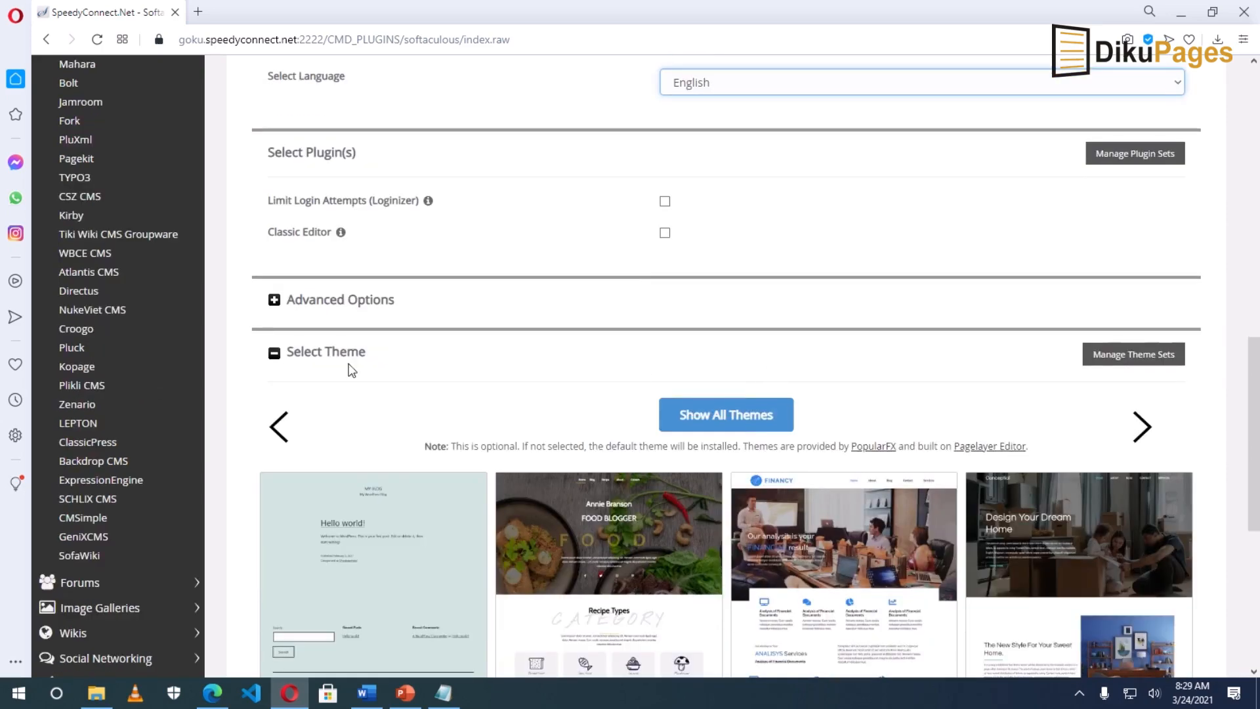
scroll(791, 313, "down", 1)
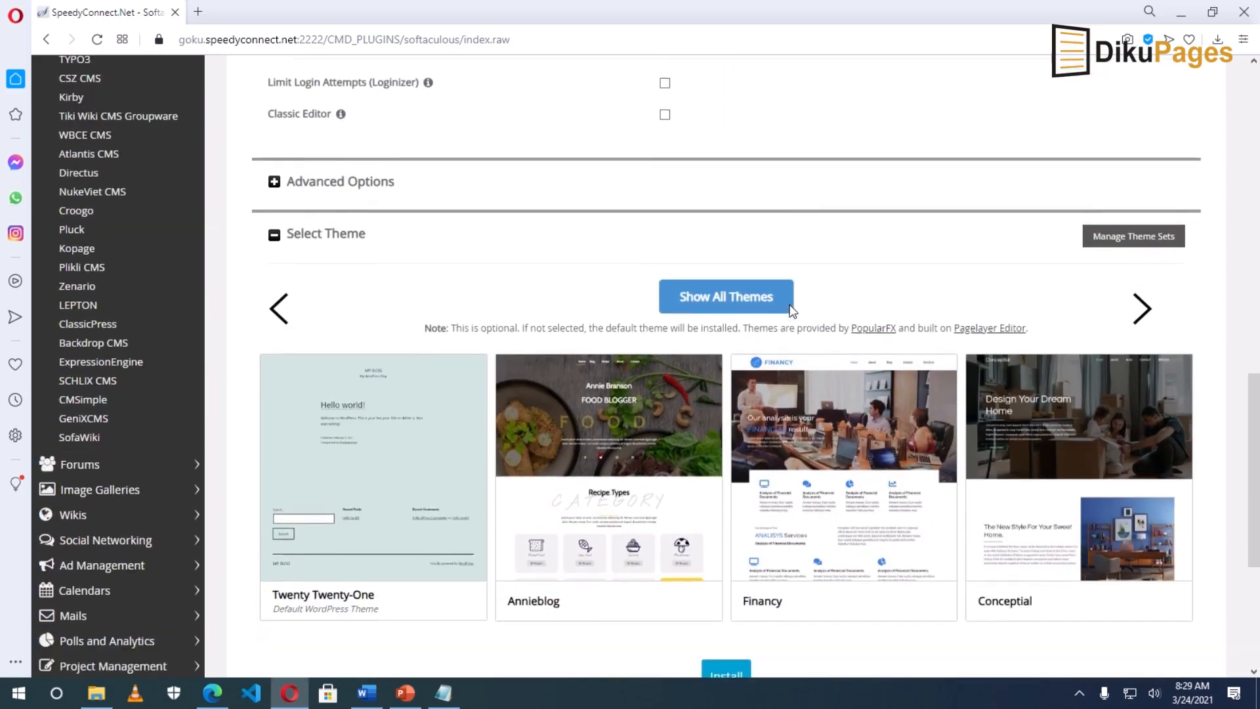
scroll(686, 467, "down", 1)
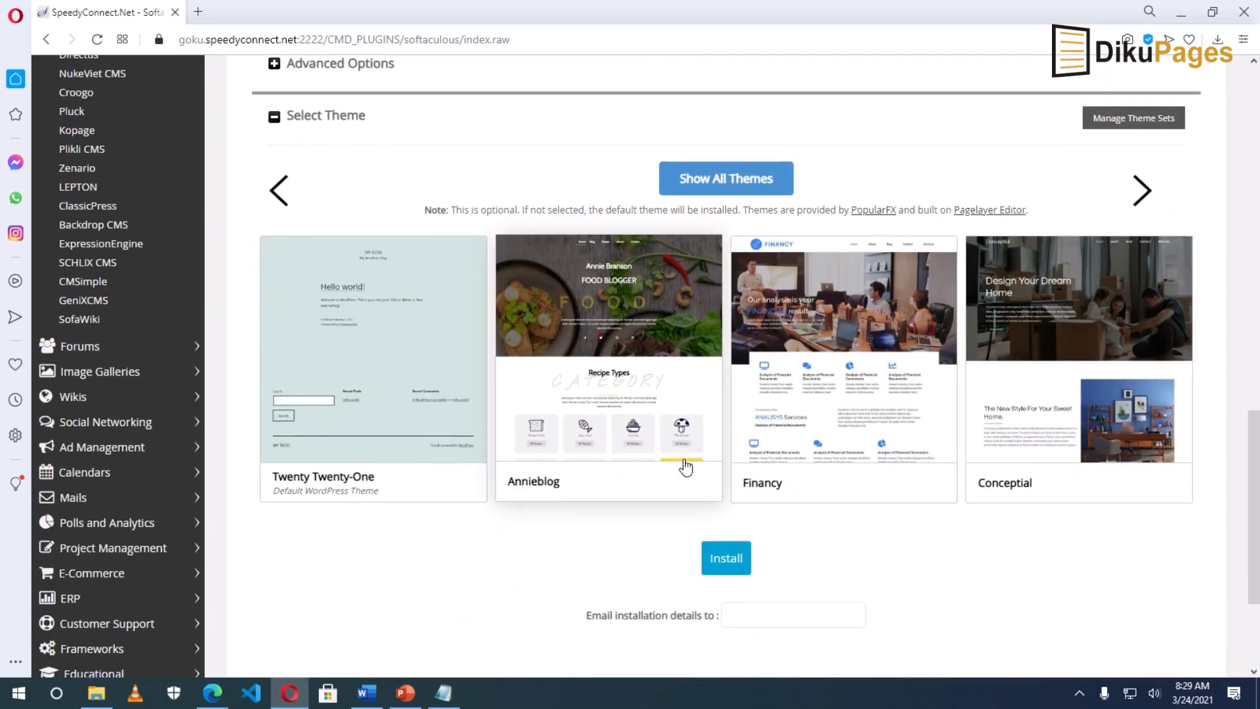
left_click(726, 568)
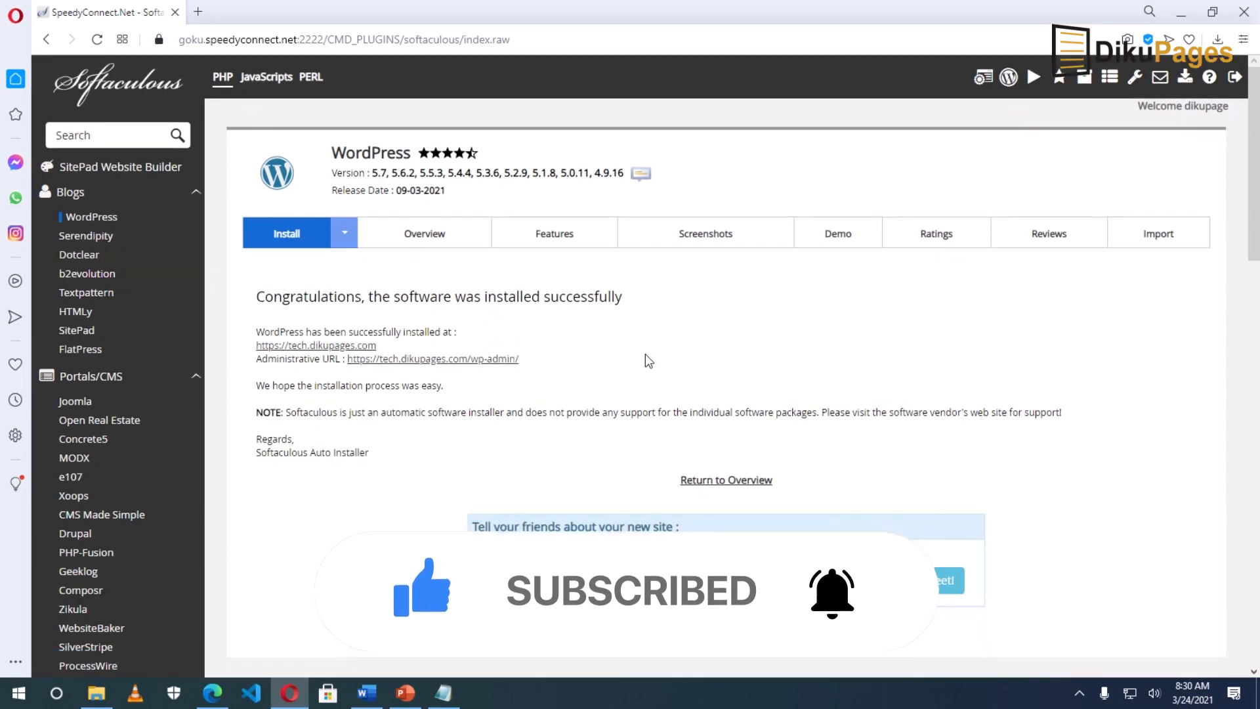
left_click(317, 349)
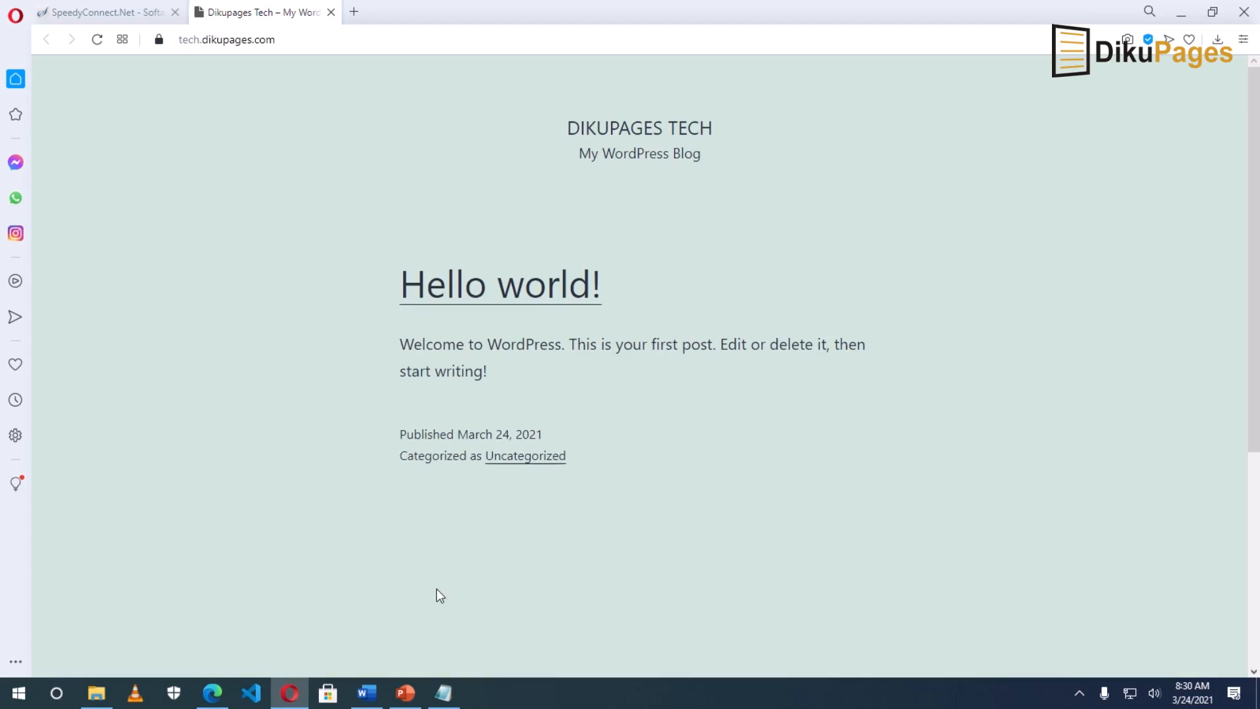
left_click(95, 14)
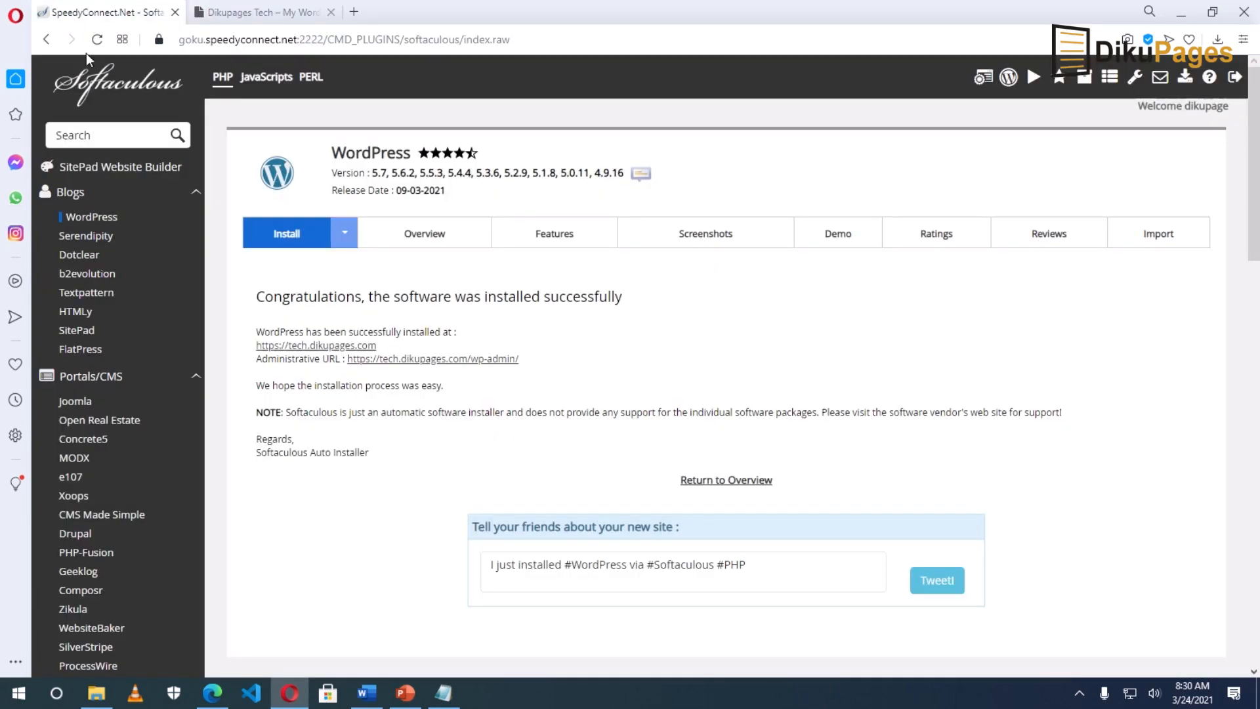
left_click_drag(257, 360, 528, 362)
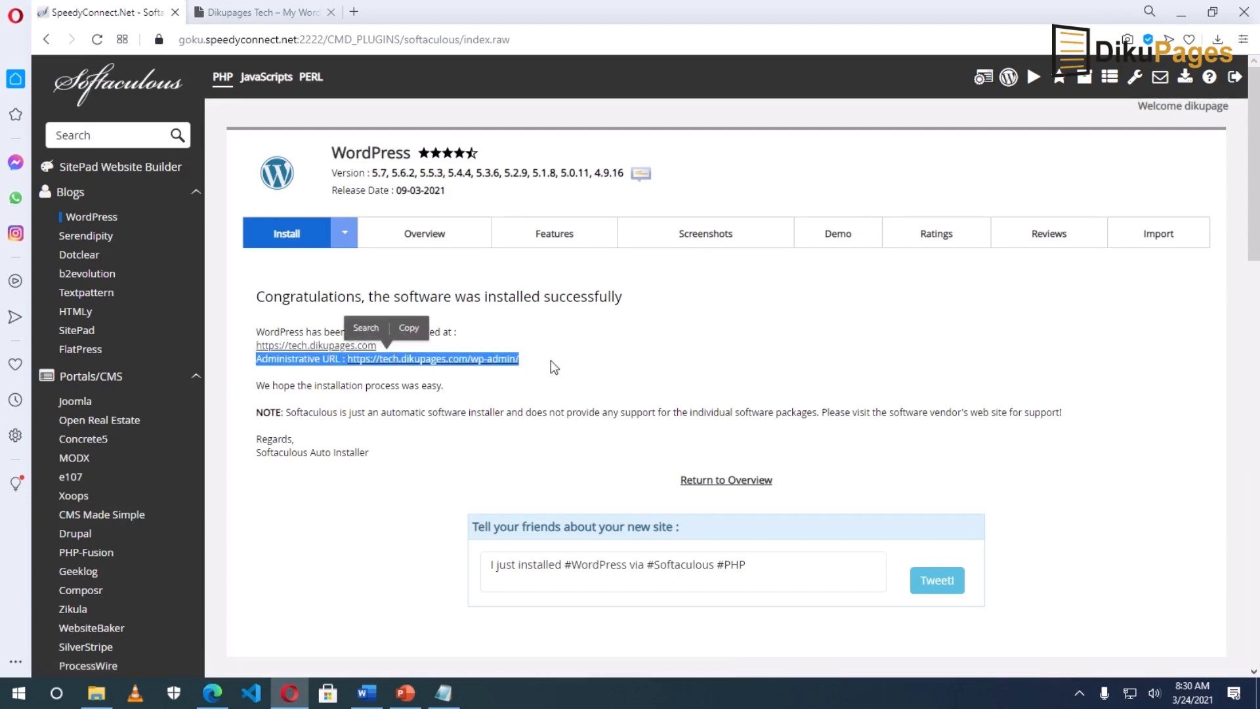
left_click(550, 360)
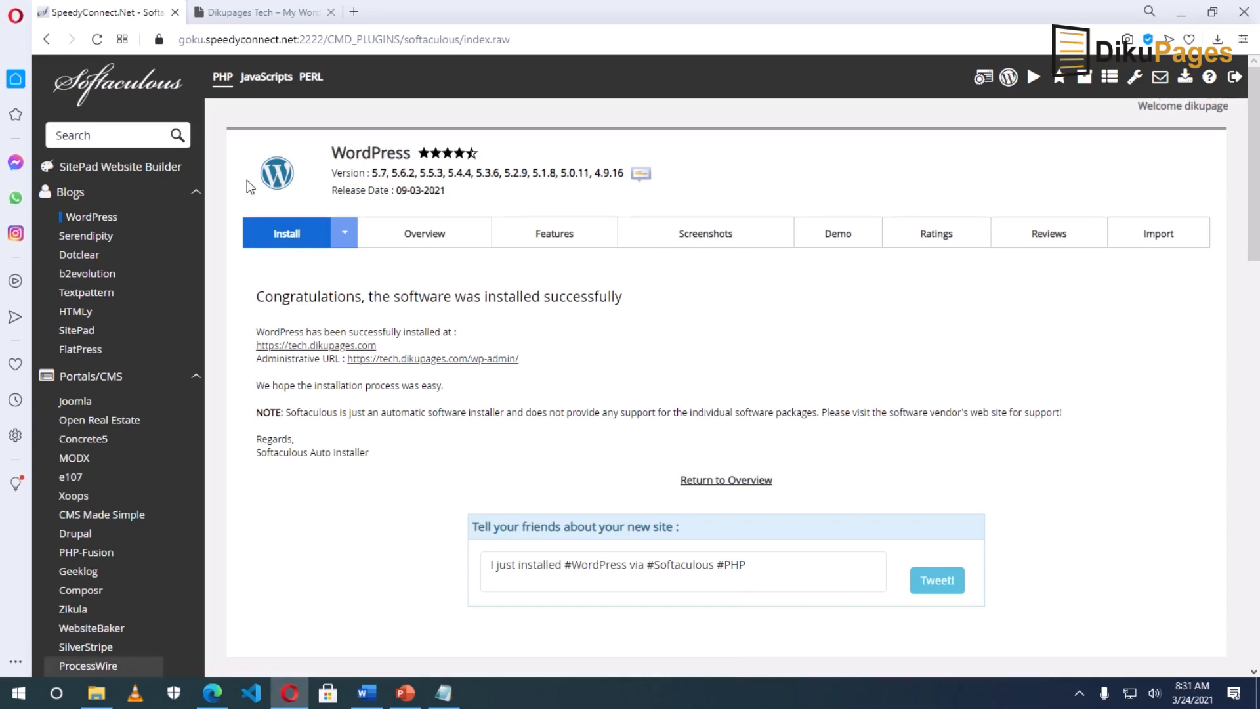
Step: Load tech.dikupages.com/wp-admin in the site tab
left_click(236, 18)
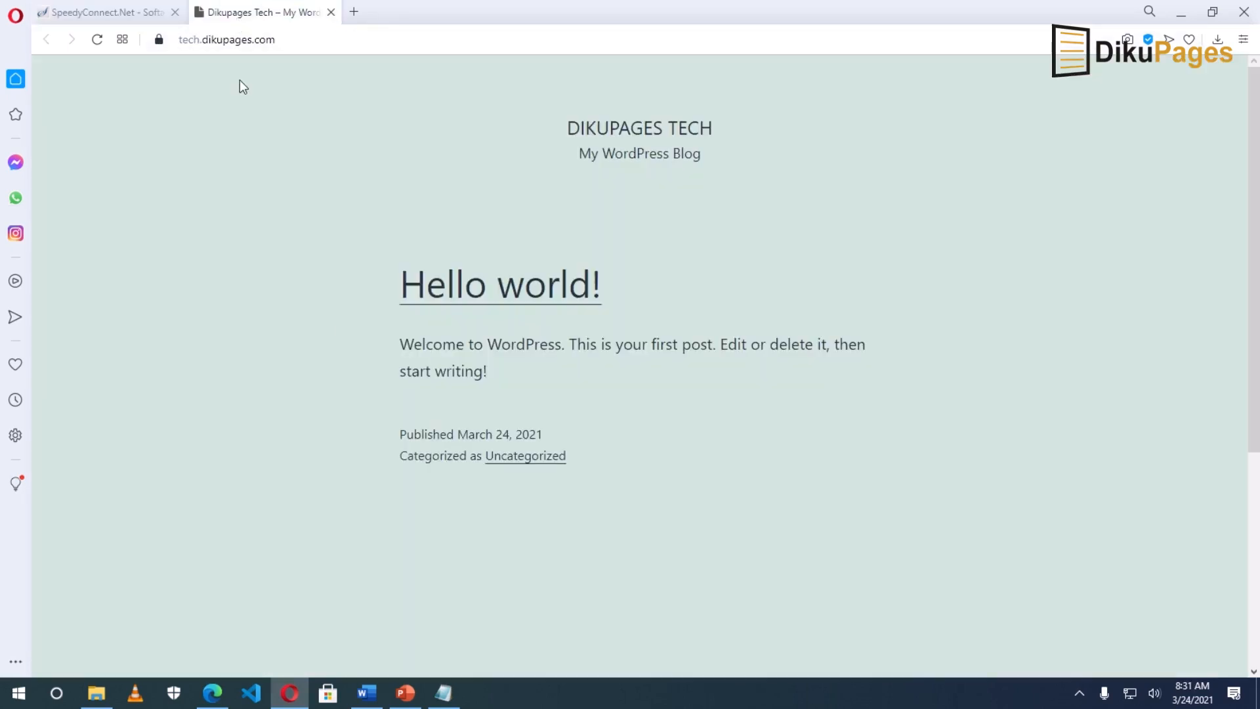
left_click(328, 41)
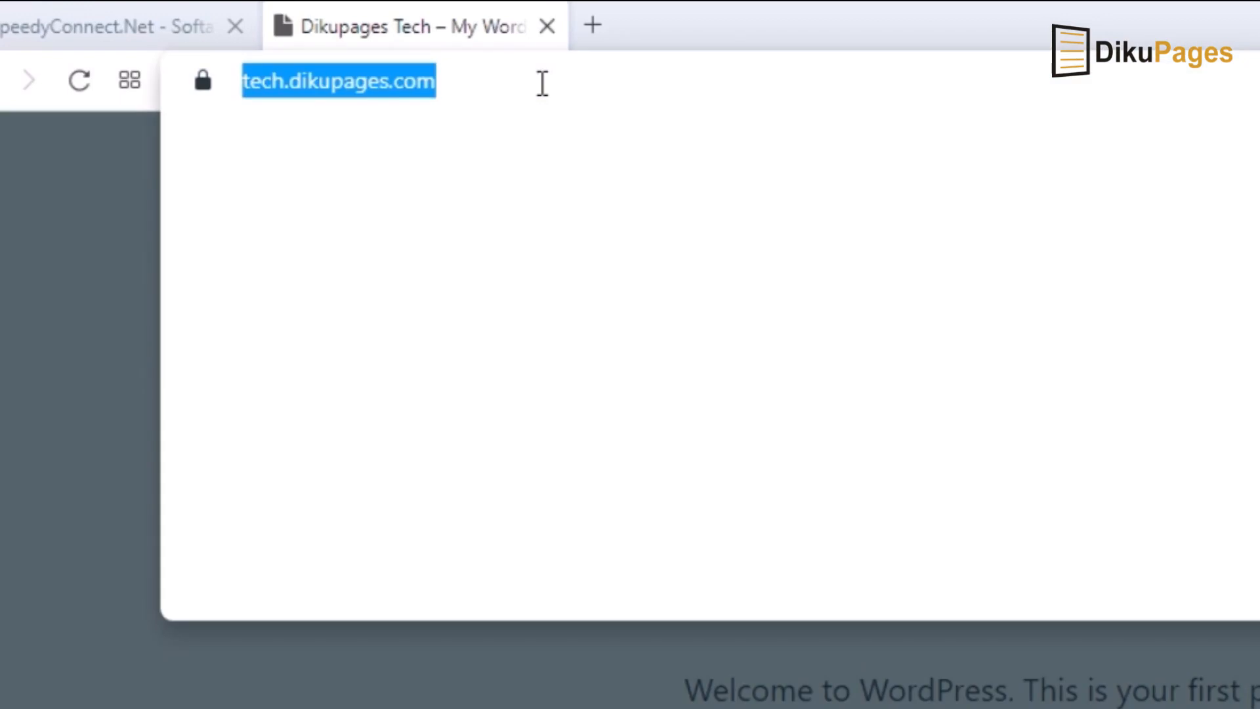
left_click(542, 83)
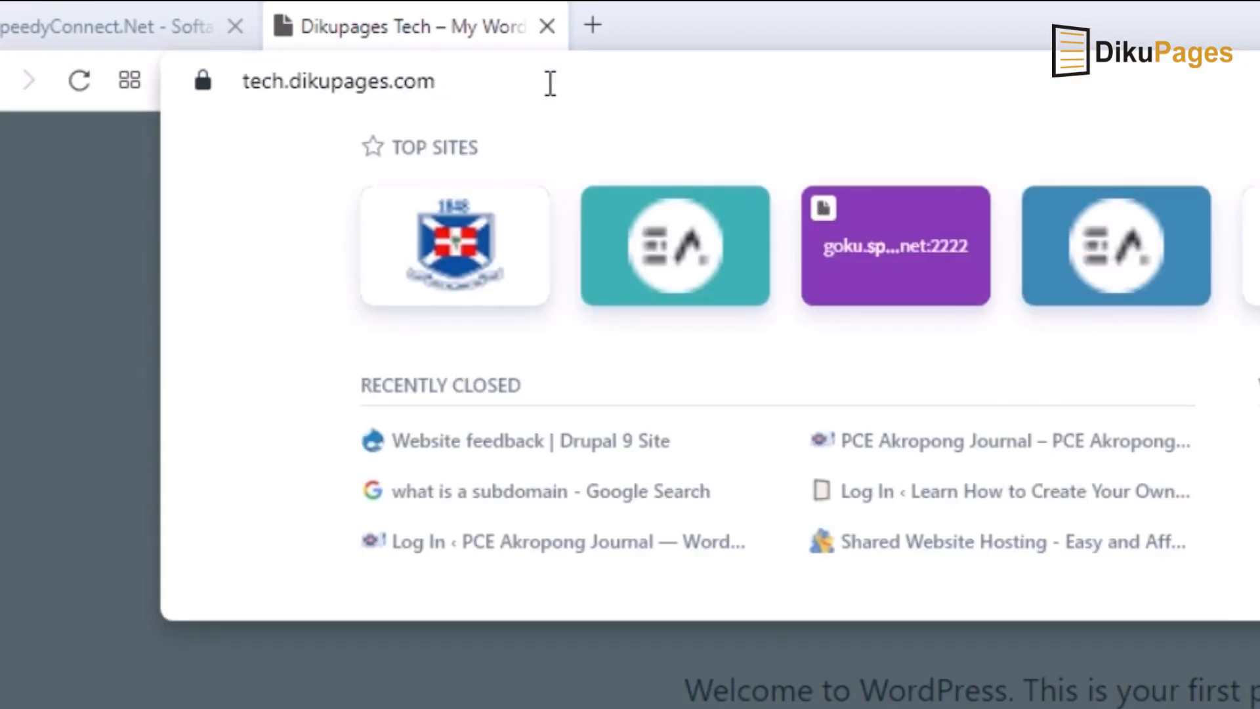
type("/wp-admin")
key("Return")
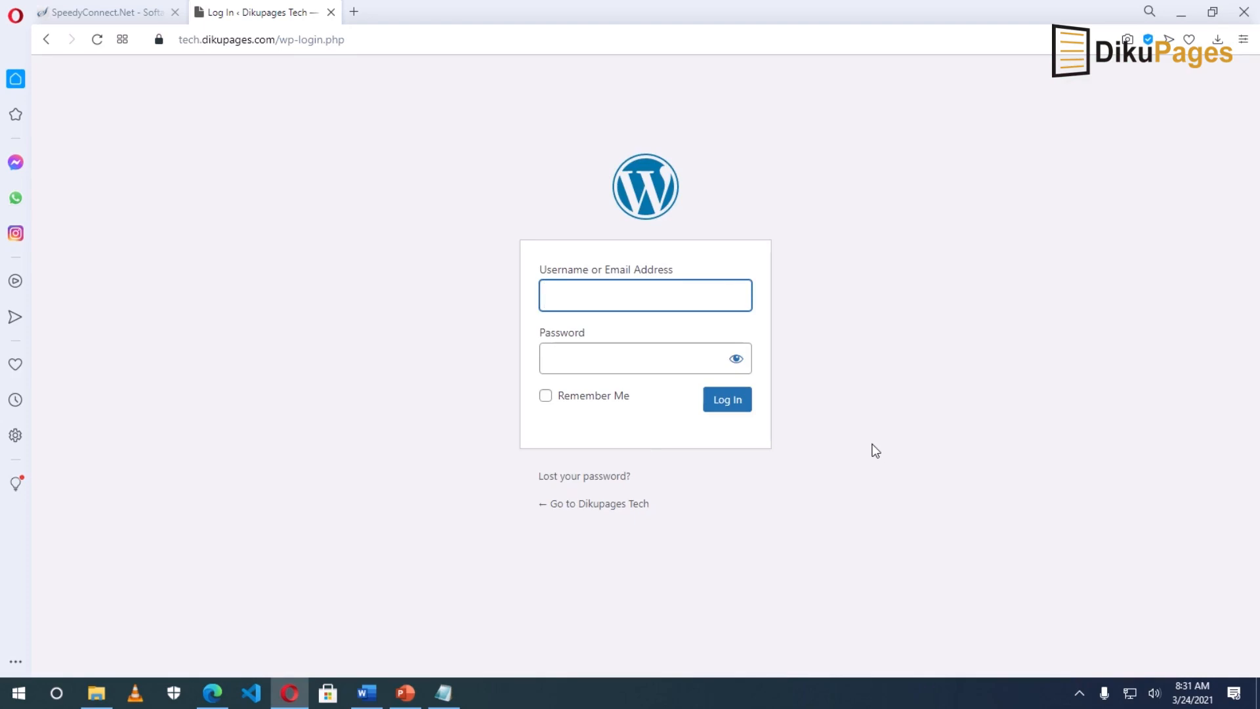
Step: Log in with the admin username and password
type("Suadik")
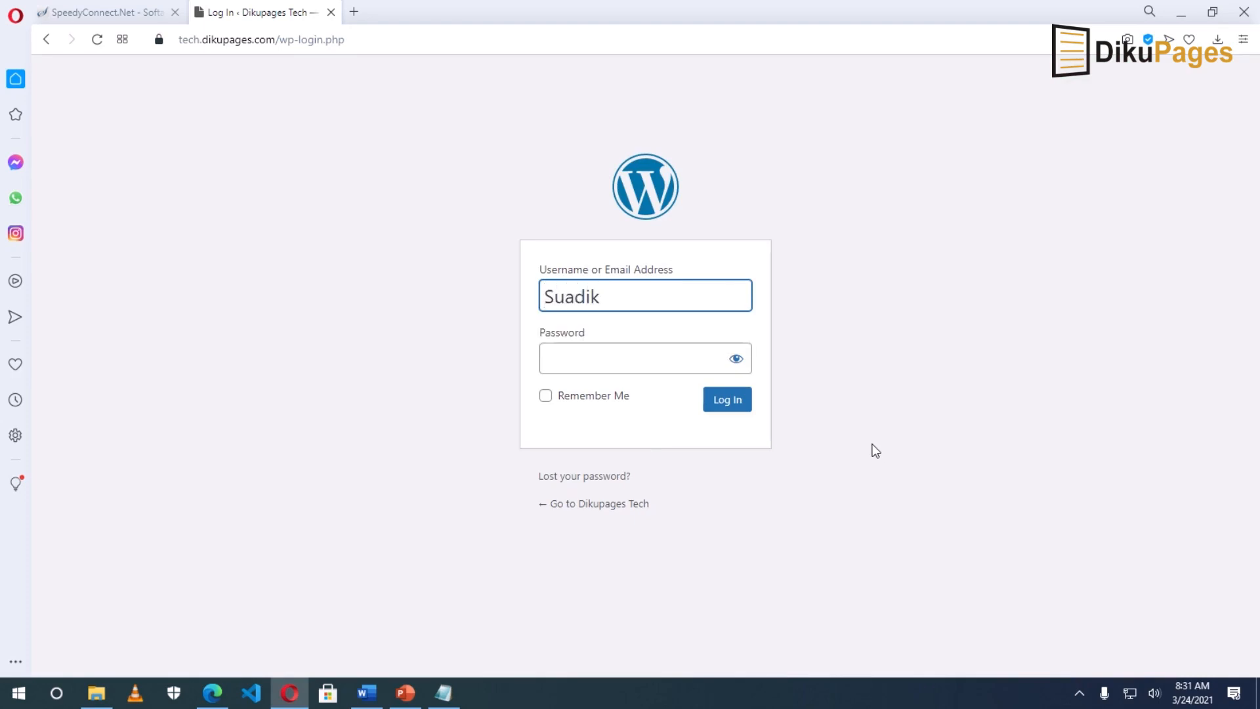
key("Tab")
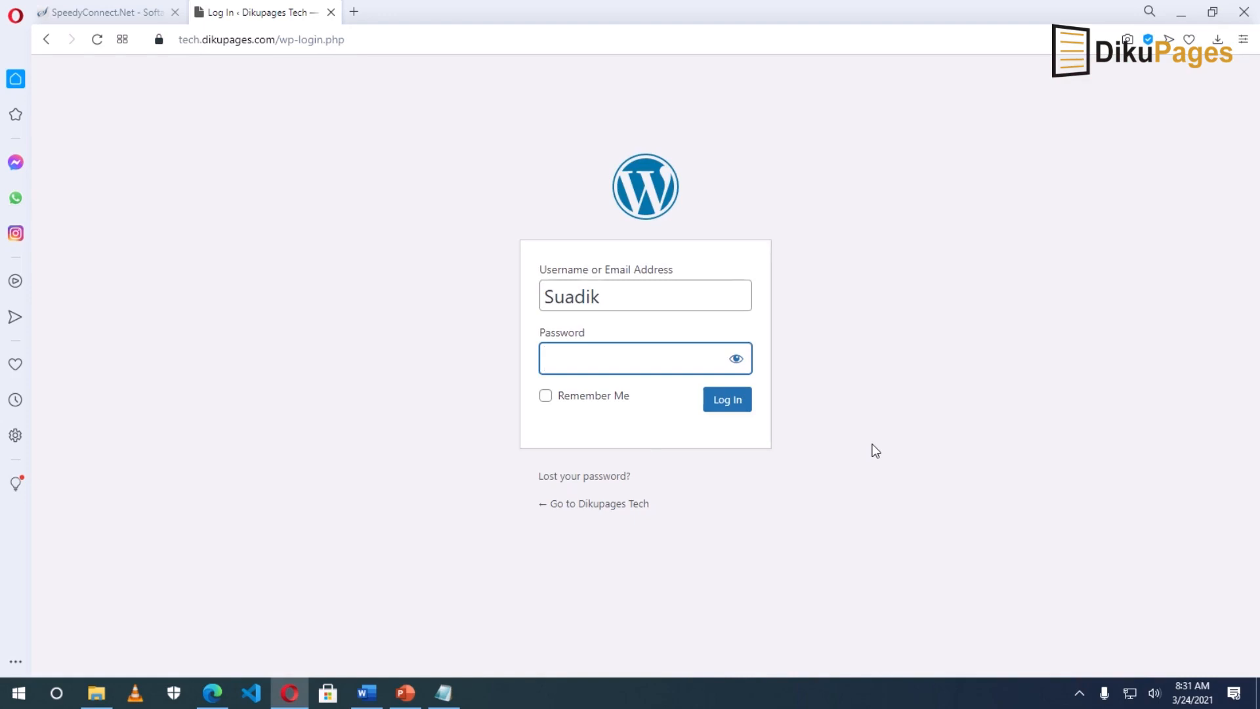
type("••••••••••")
key("Return")
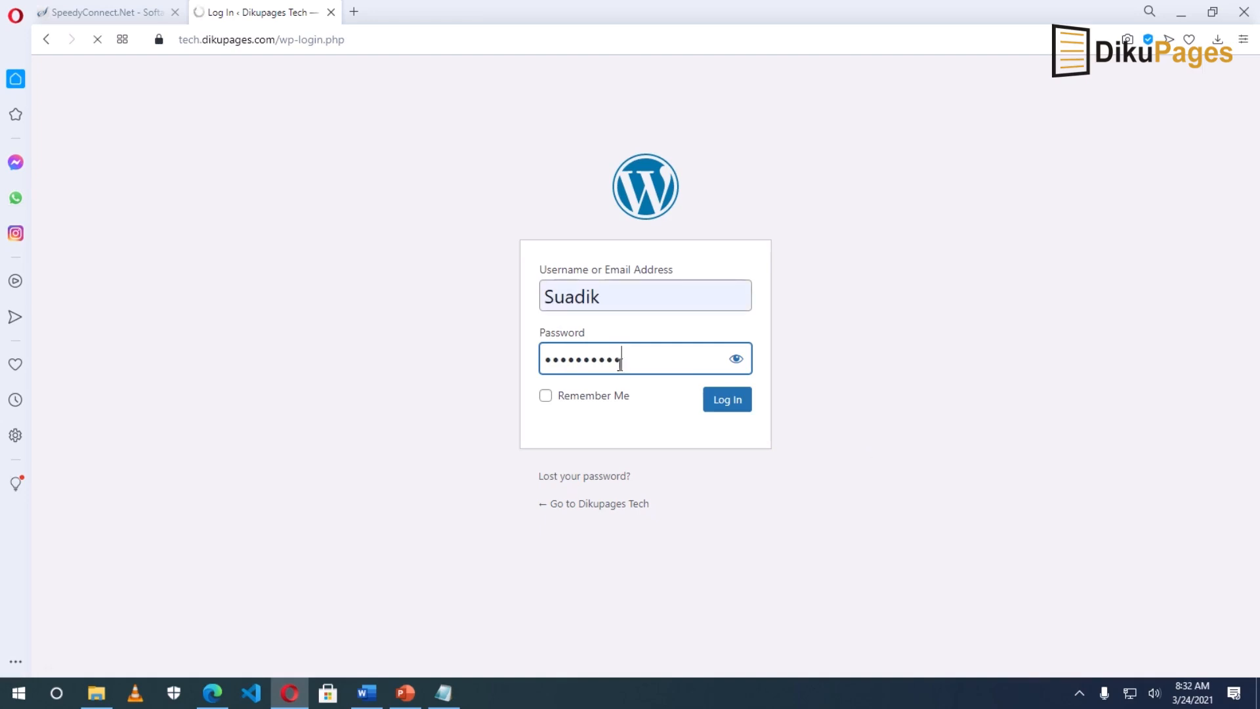